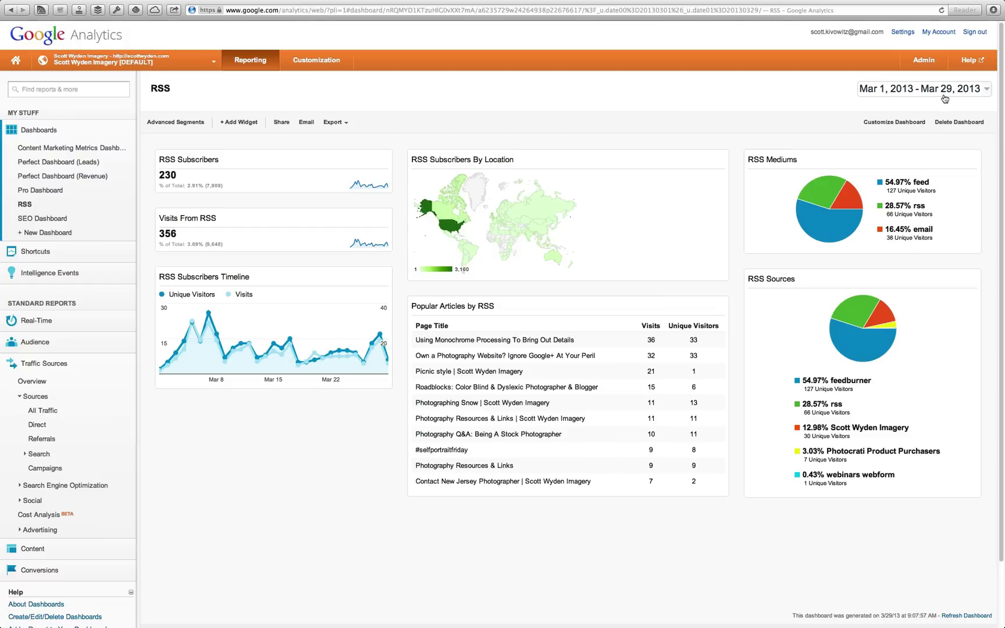
Step: Leave the date range unchanged and open the RSS Subscribers widget's settings
left_click(942, 94)
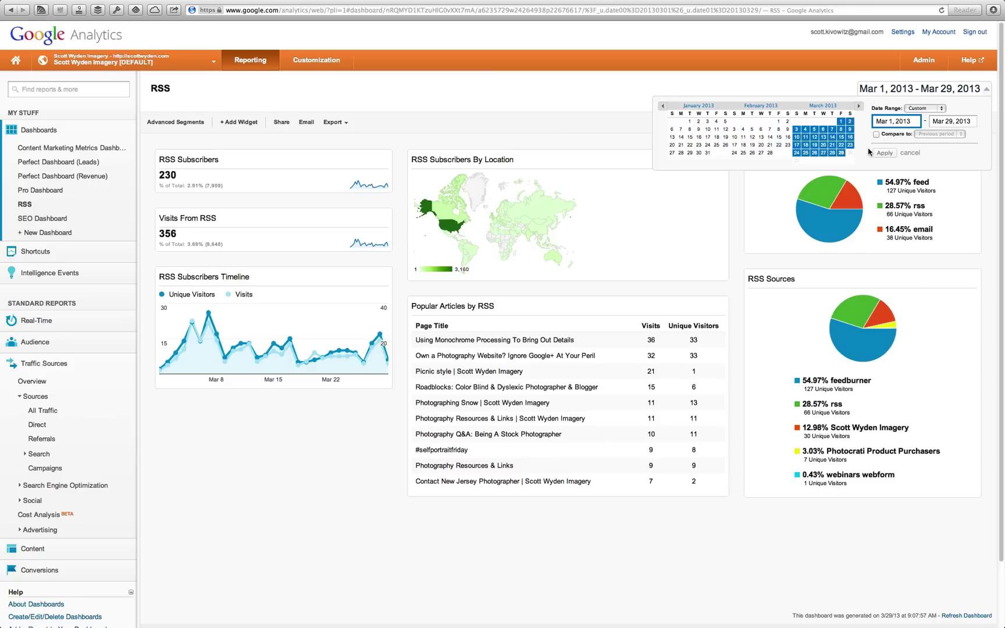
left_click(937, 90)
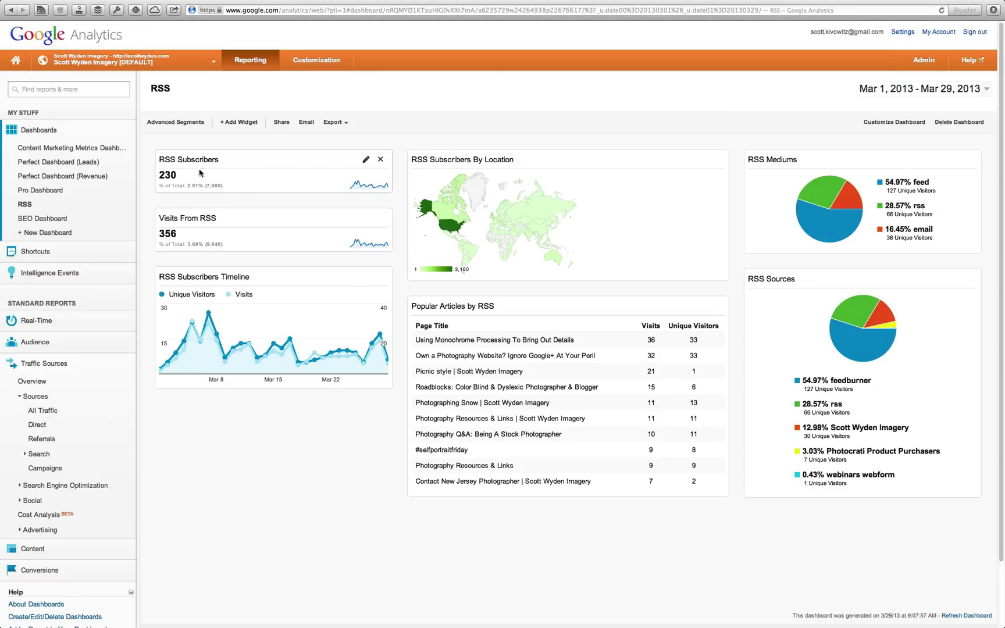
left_click(366, 160)
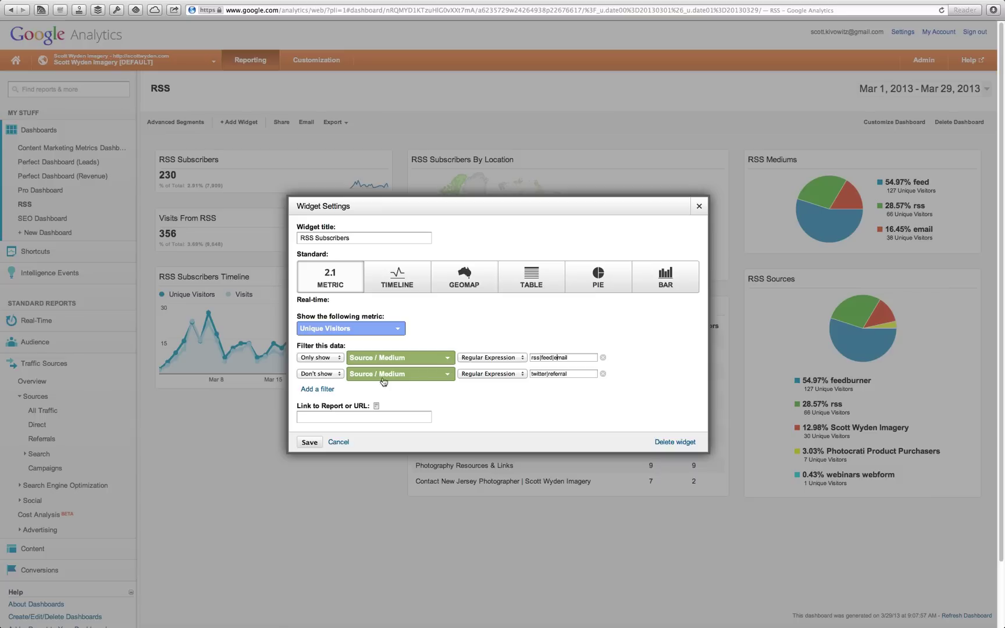
Step: Review the rss|feed|email include filter and the twitter|referral exclusion filter, leaving both unchanged
left_click(532, 374)
left_click_drag(567, 357, 540, 357)
left_click(535, 373)
left_click(581, 355)
left_click(335, 442)
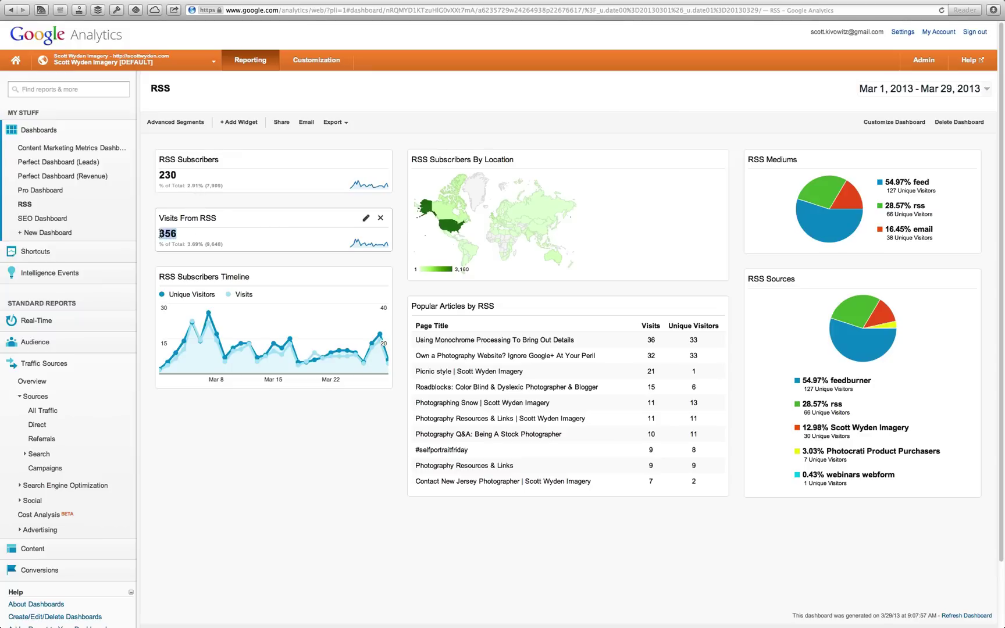
left_click(366, 218)
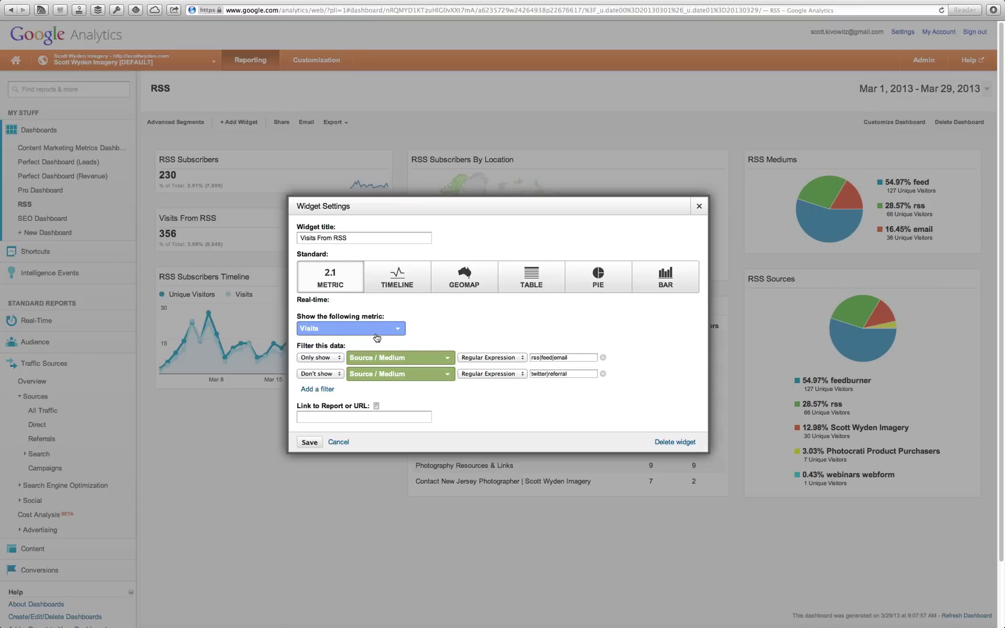
left_click(338, 441)
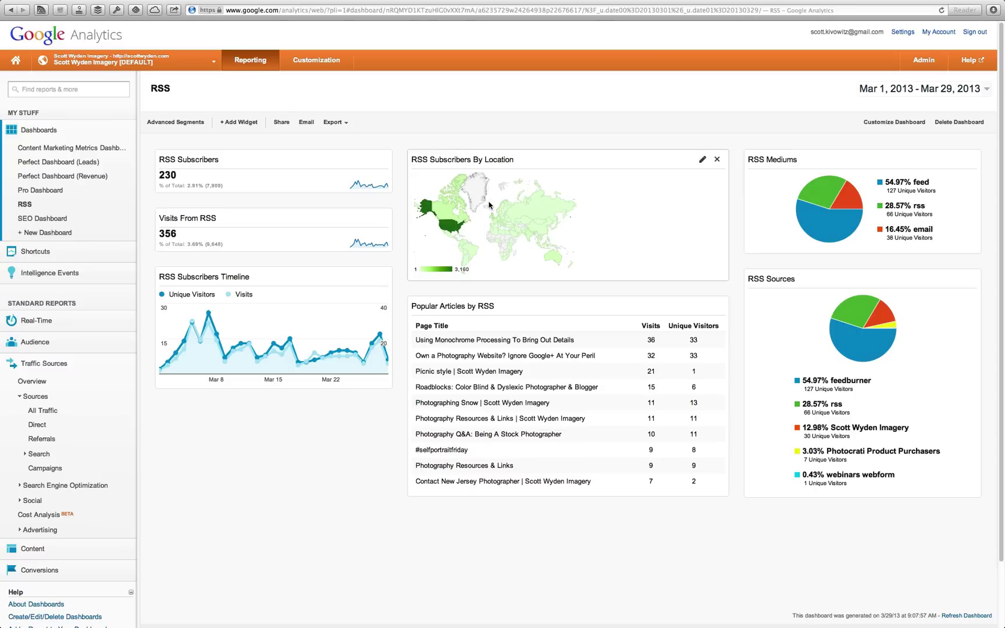
Step: Open the settings of the RSS Subscribers By Location geomap widget
mouse_move(452, 227)
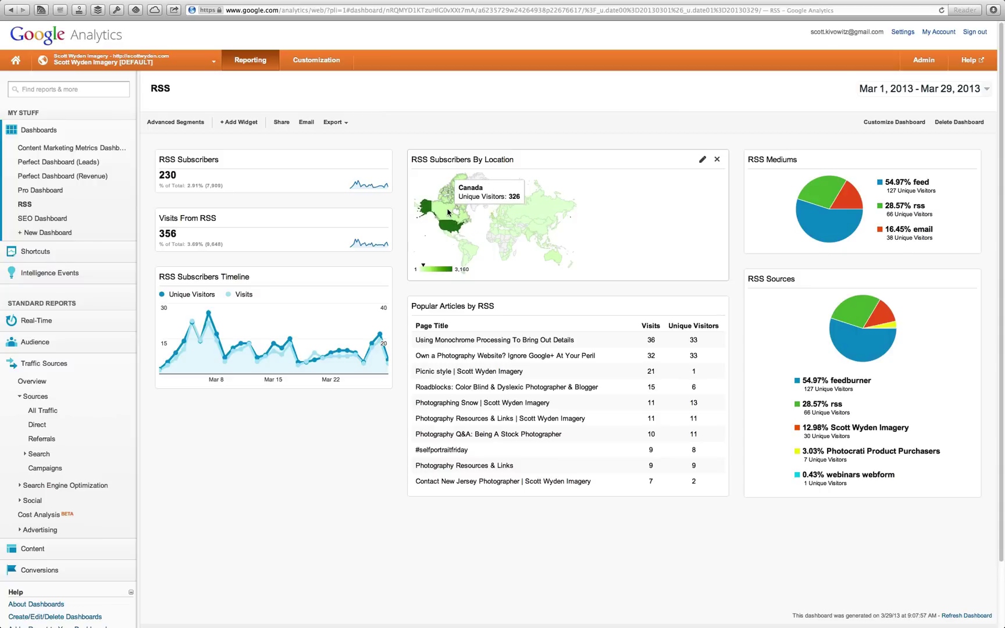
left_click(703, 160)
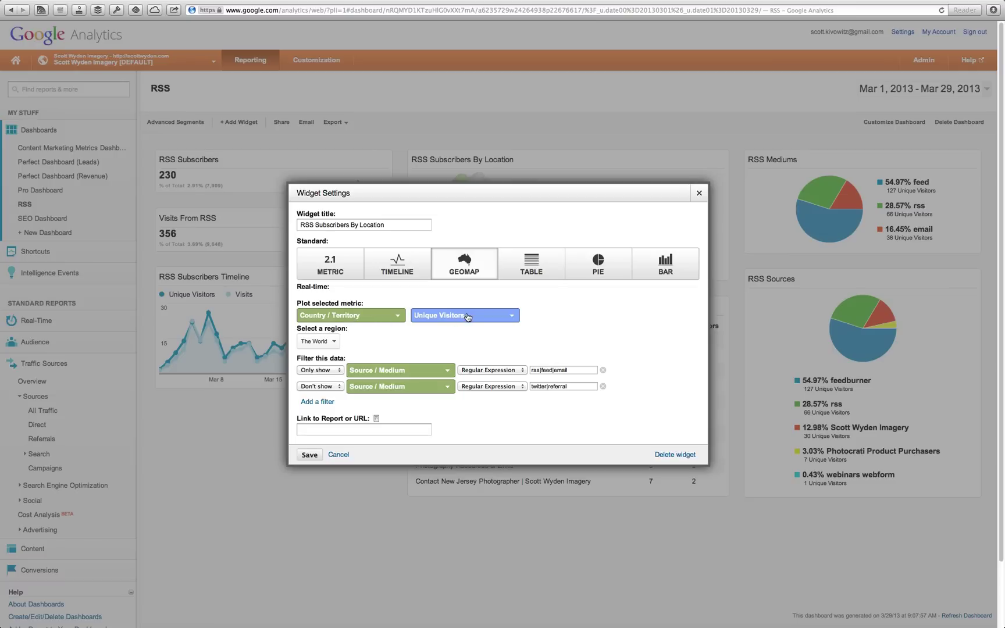
Step: Cancel the map widget settings with the Regular Expression match type unchanged, then check the 230 count
left_click(506, 372)
left_click(393, 374)
left_click(338, 454)
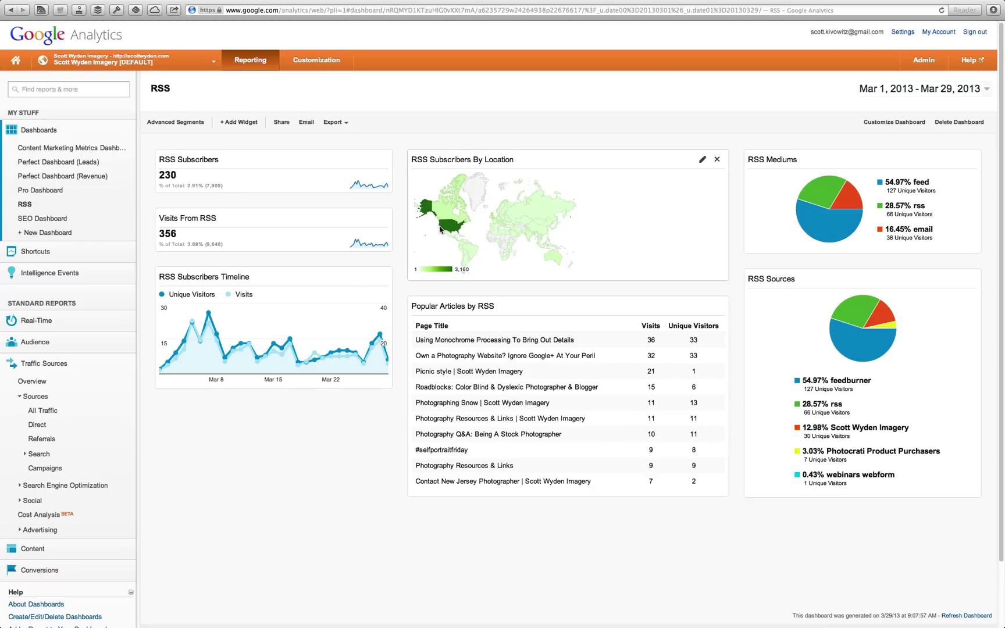
mouse_move(446, 227)
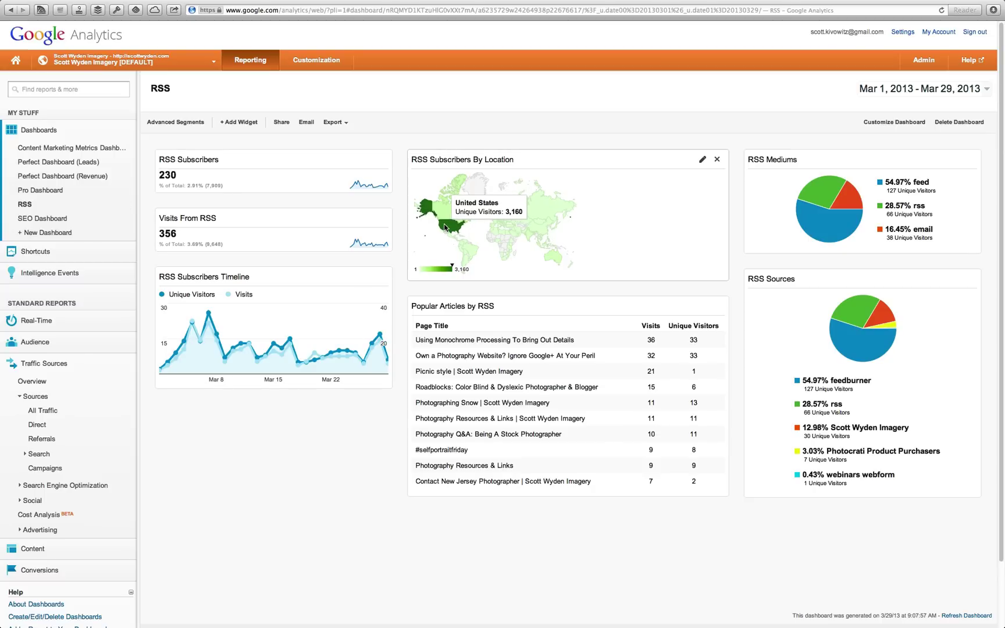
left_click_drag(178, 175, 160, 174)
left_click(160, 175)
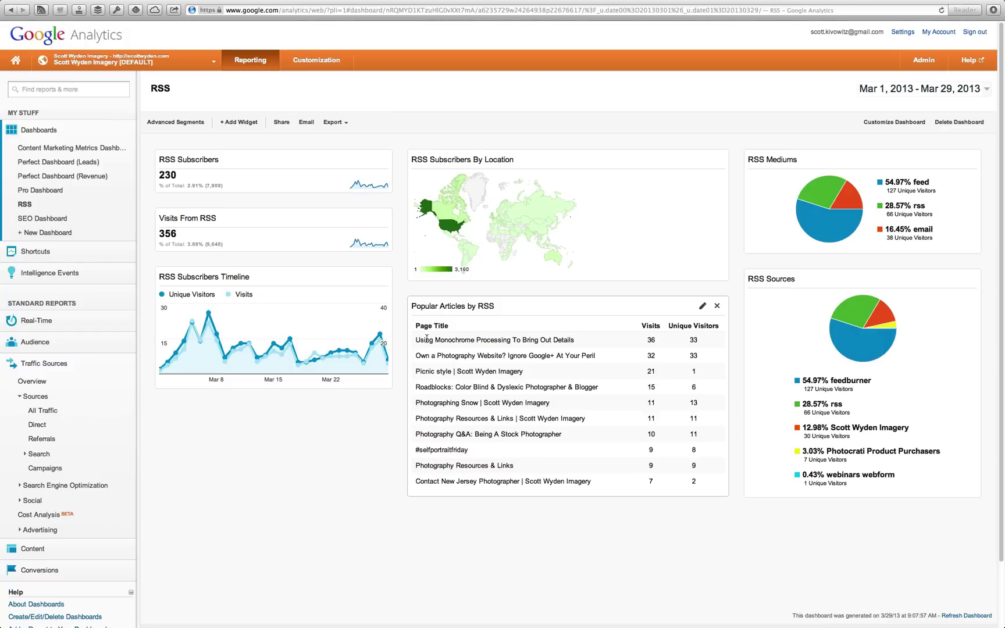
Step: Check the top article title, then open the Popular Articles by RSS widget's settings
left_click_drag(415, 339, 578, 340)
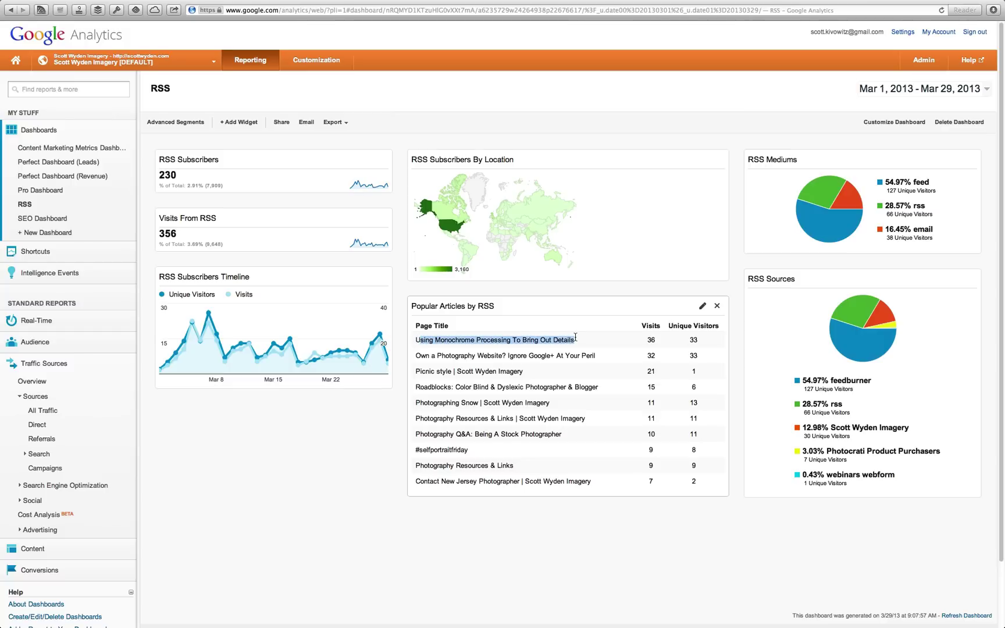
left_click(577, 340)
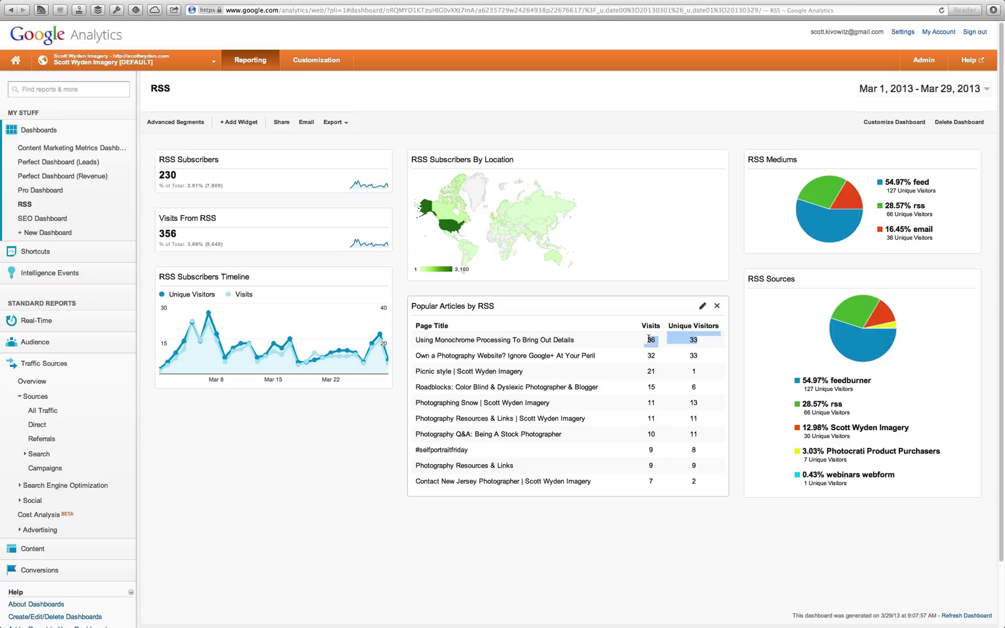
left_click(702, 307)
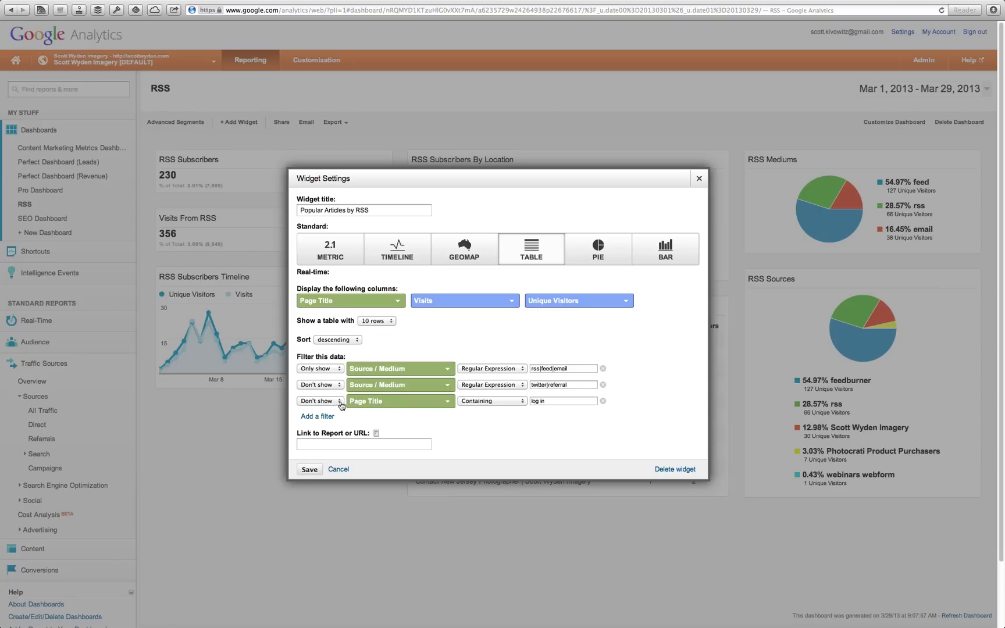
Step: Cancel the Popular Articles by RSS settings without changes
left_click(338, 469)
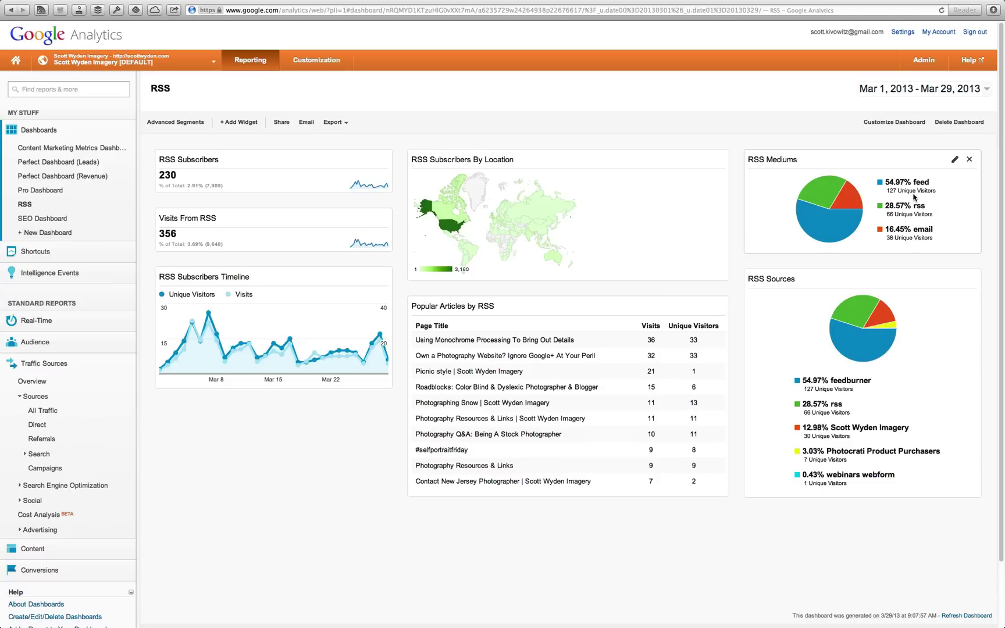
left_click_drag(888, 181, 897, 228)
left_click(913, 202)
left_click(897, 229)
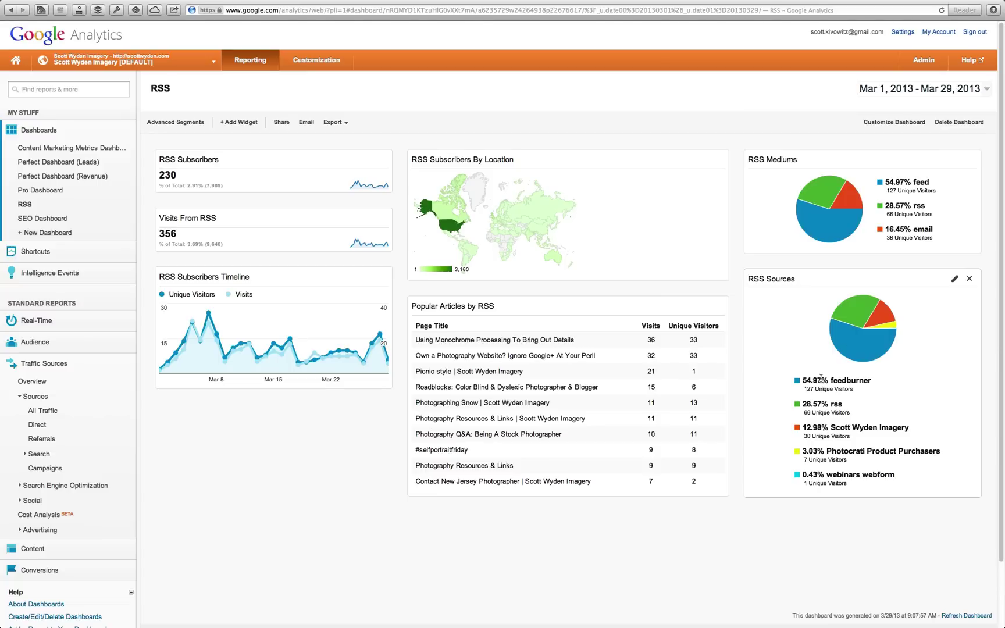
left_click_drag(931, 182, 894, 180)
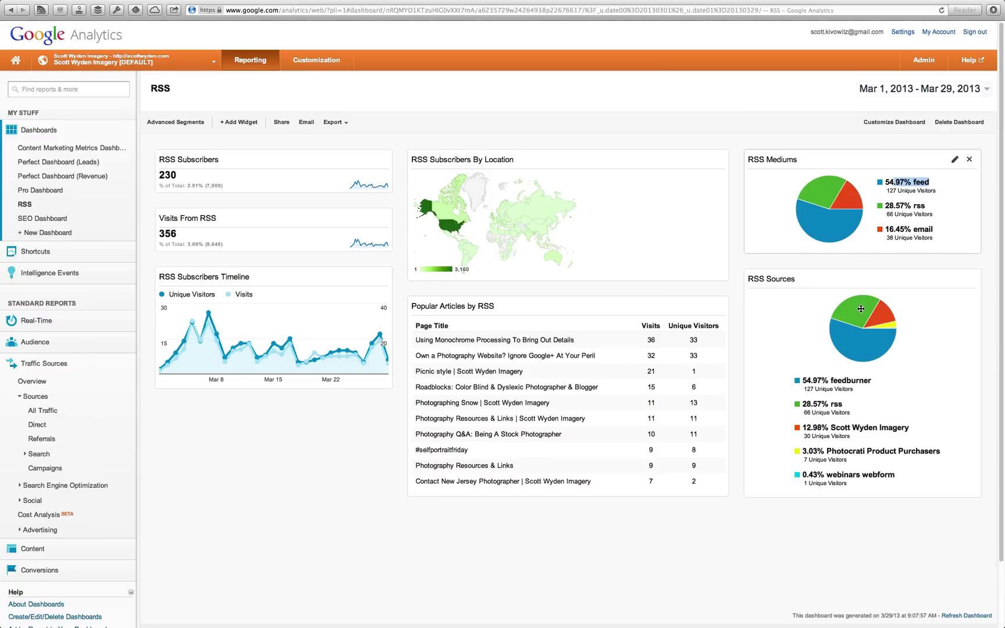
left_click_drag(871, 380, 801, 382)
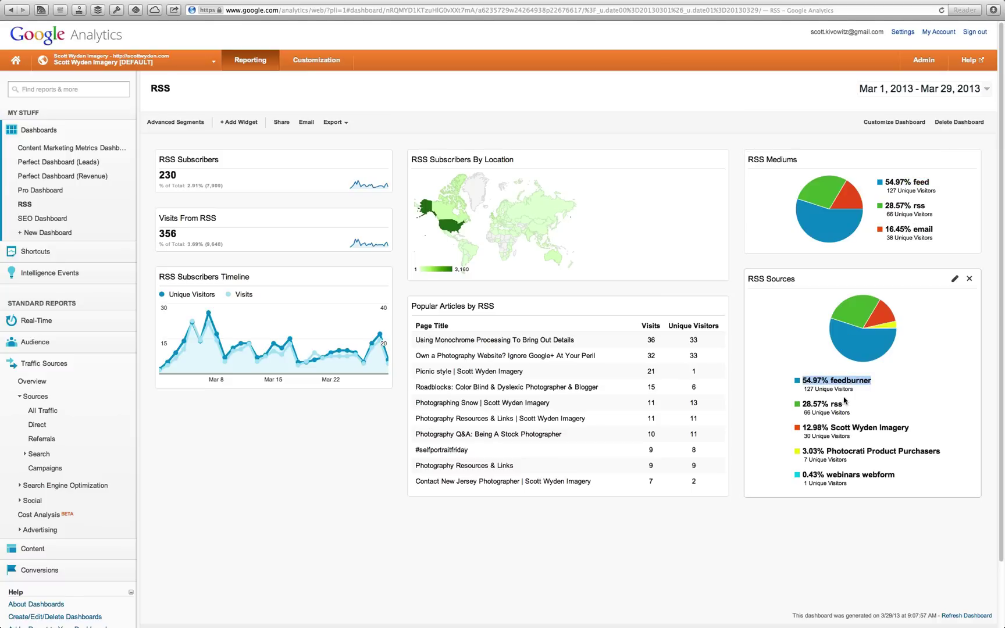
left_click_drag(849, 405, 822, 404)
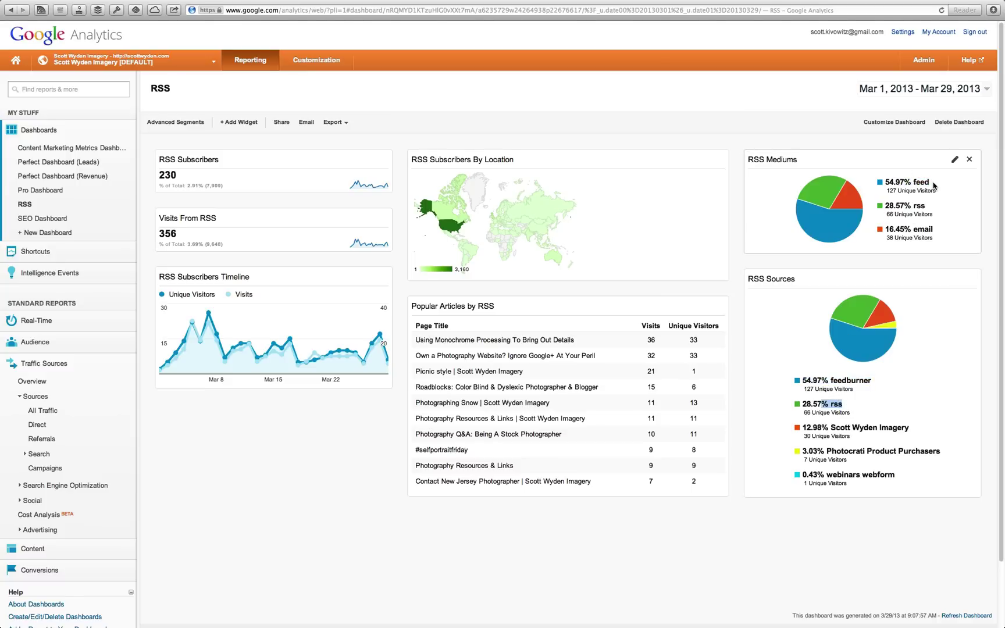
left_click_drag(933, 185, 887, 183)
left_click(942, 207)
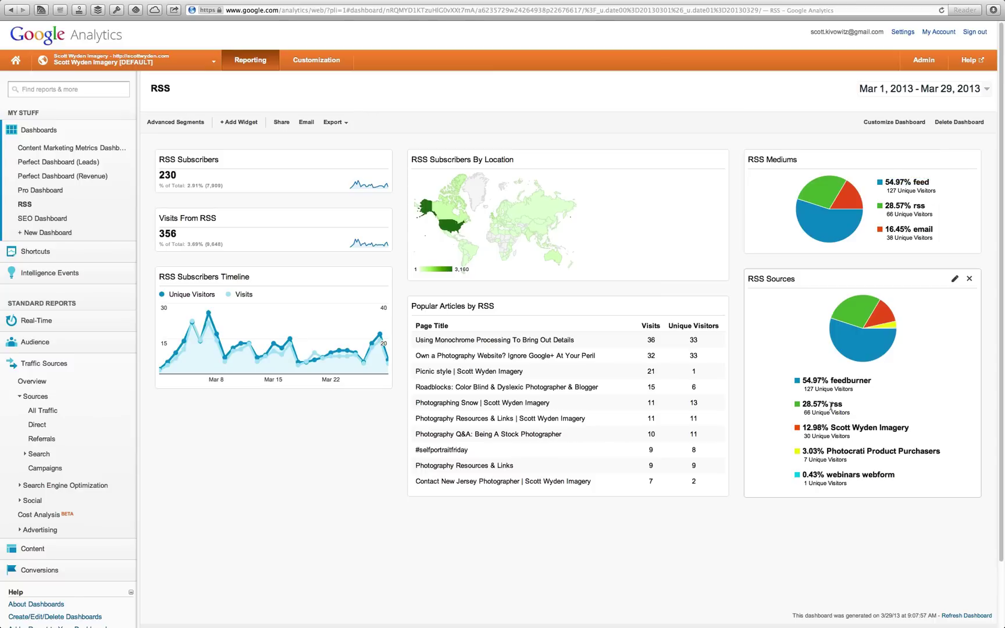
left_click_drag(831, 427, 888, 424)
left_click(888, 425)
left_click_drag(826, 452, 906, 447)
left_click(906, 447)
left_click_drag(826, 481, 882, 474)
left_click(882, 474)
Step: Compare March 1–29, 2013 against the previous year and apply it
left_click(913, 89)
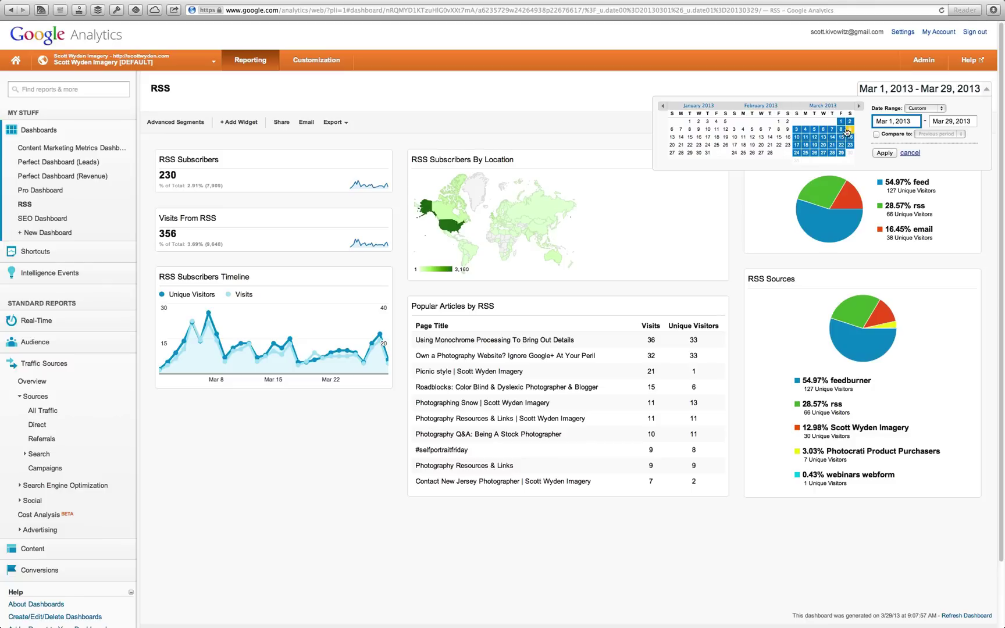
left_click(876, 134)
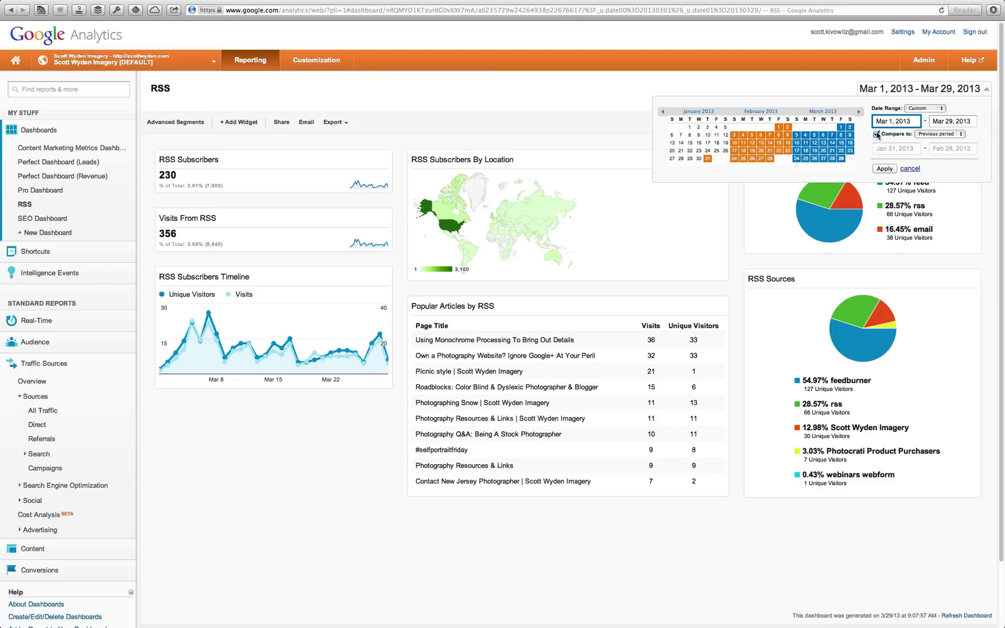
left_click(935, 134)
left_click(935, 136)
left_click(946, 135)
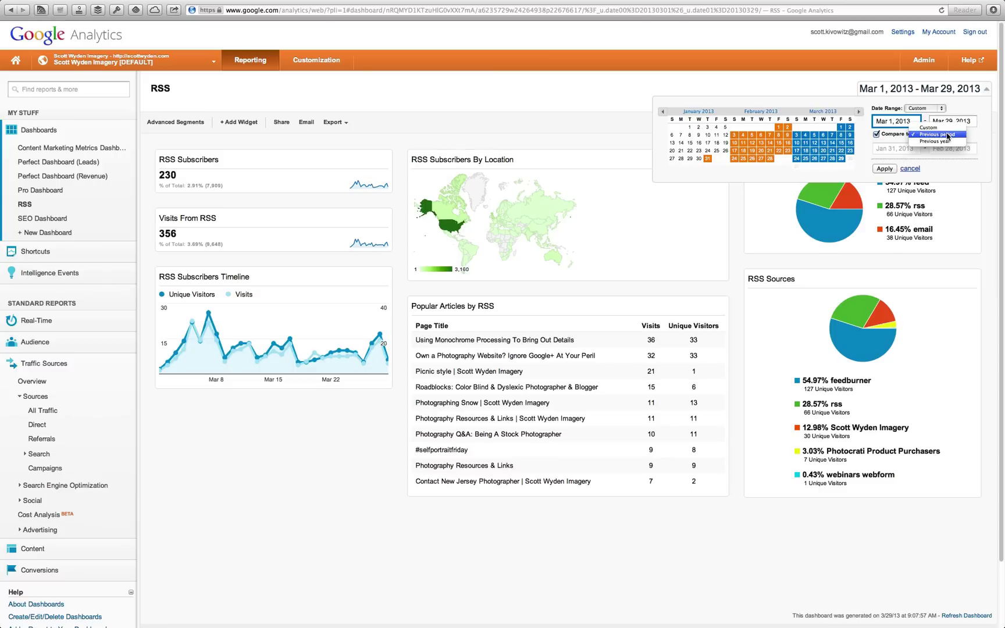
left_click(945, 144)
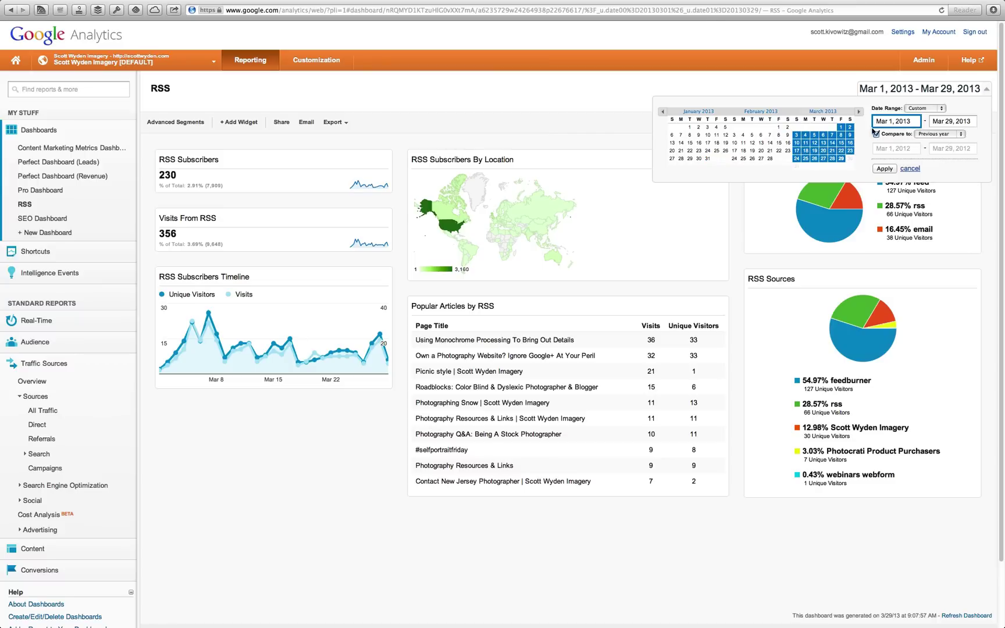
left_click(945, 135)
left_click(898, 156)
left_click(884, 169)
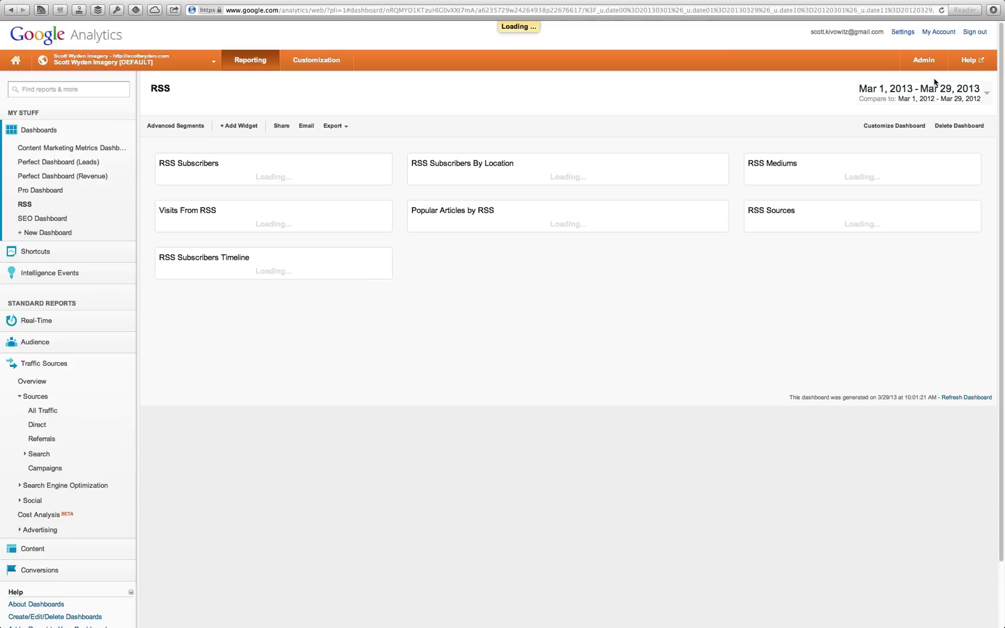
Step: Switch the comparison to the previous period, Jan 31–Feb 28, 2013, and apply
left_click(940, 93)
left_click(927, 143)
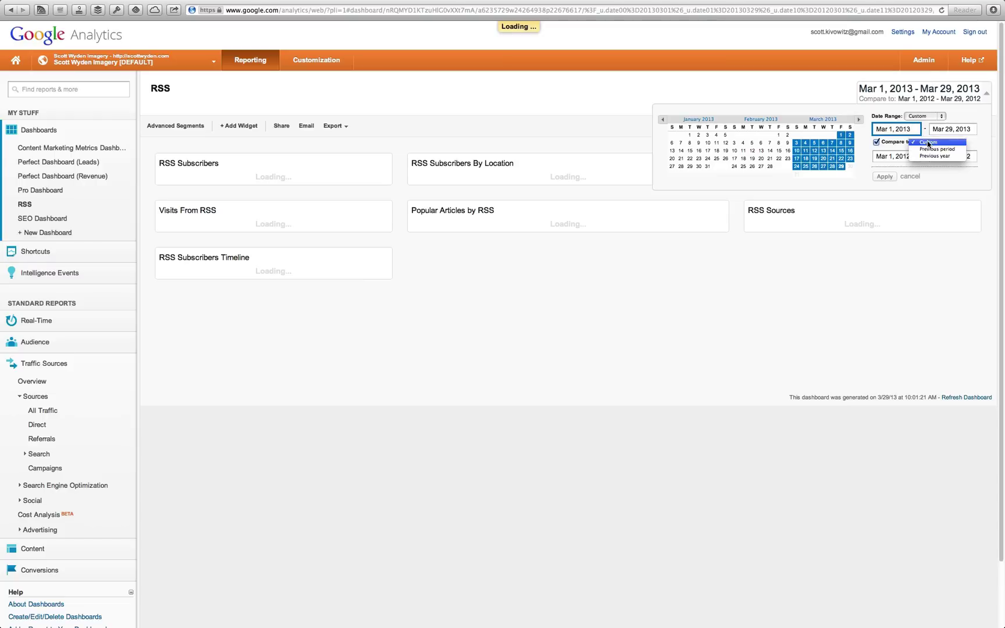
left_click(936, 149)
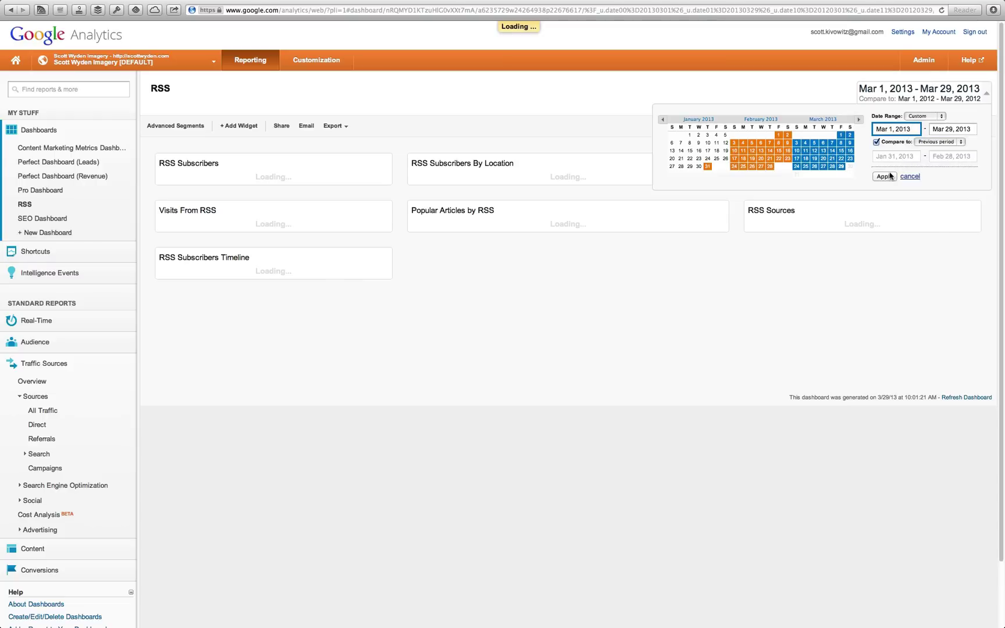
left_click(884, 176)
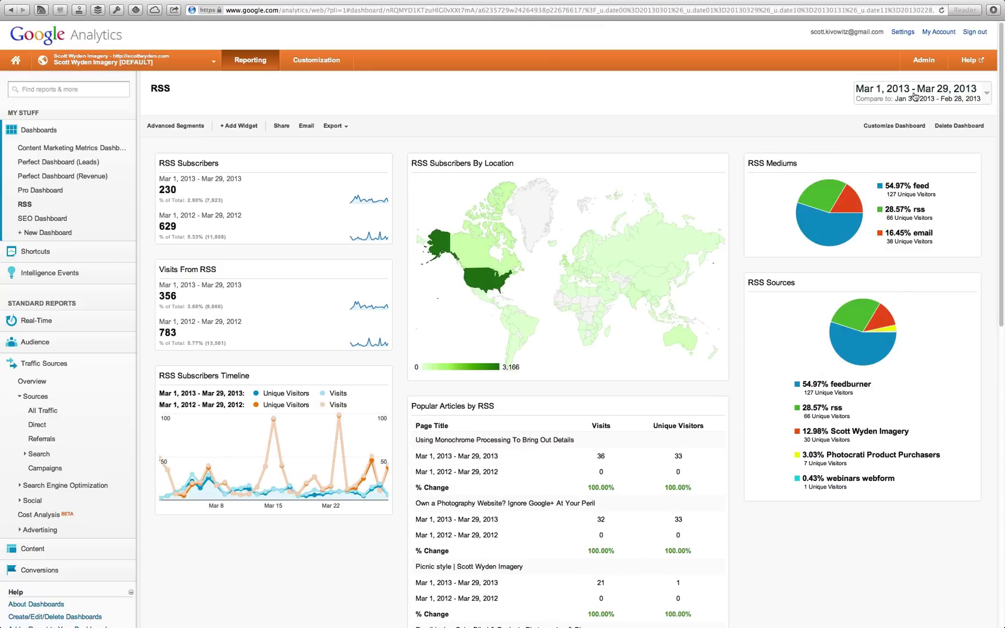
Step: Reload the dashboard and check the compared figures: 230 vs 304 subscribers, 356 vs 433 visits
left_click(942, 10)
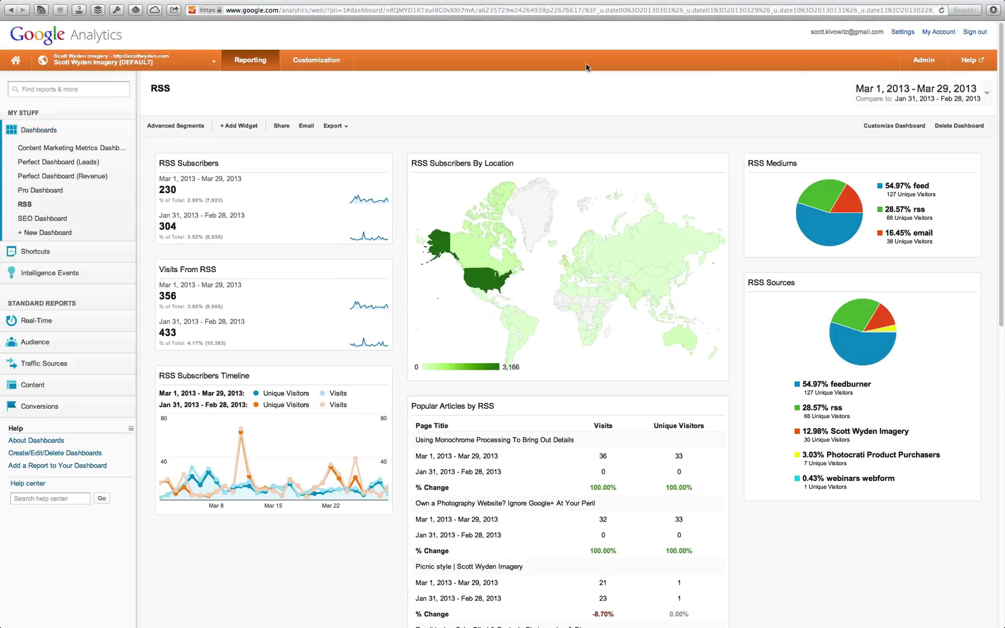
left_click_drag(178, 190, 161, 190)
left_click(161, 190)
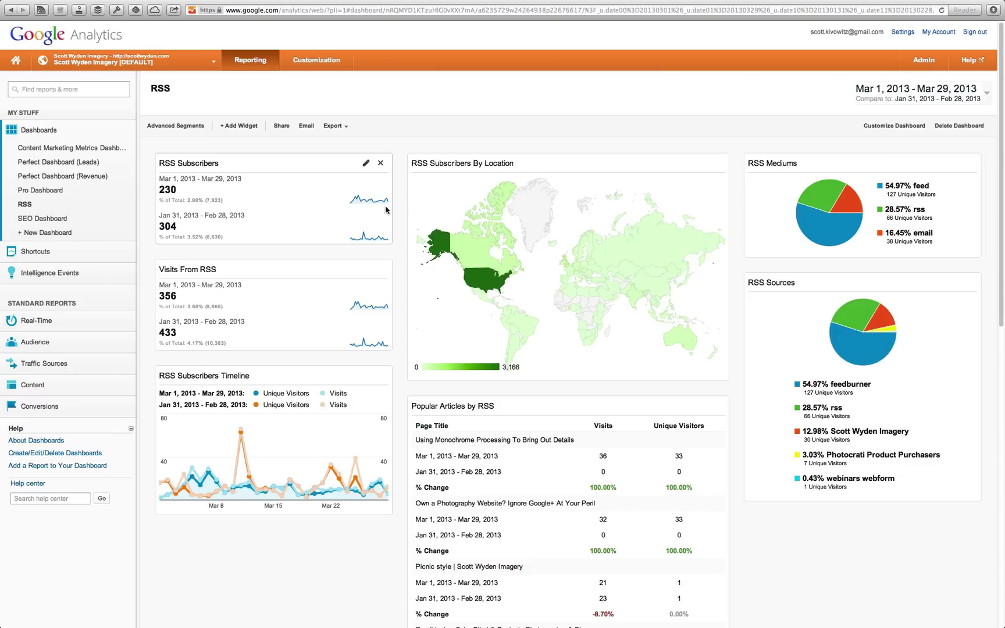
double_click(161, 190)
left_click(162, 188)
left_click_drag(160, 188, 172, 187)
left_click(185, 297)
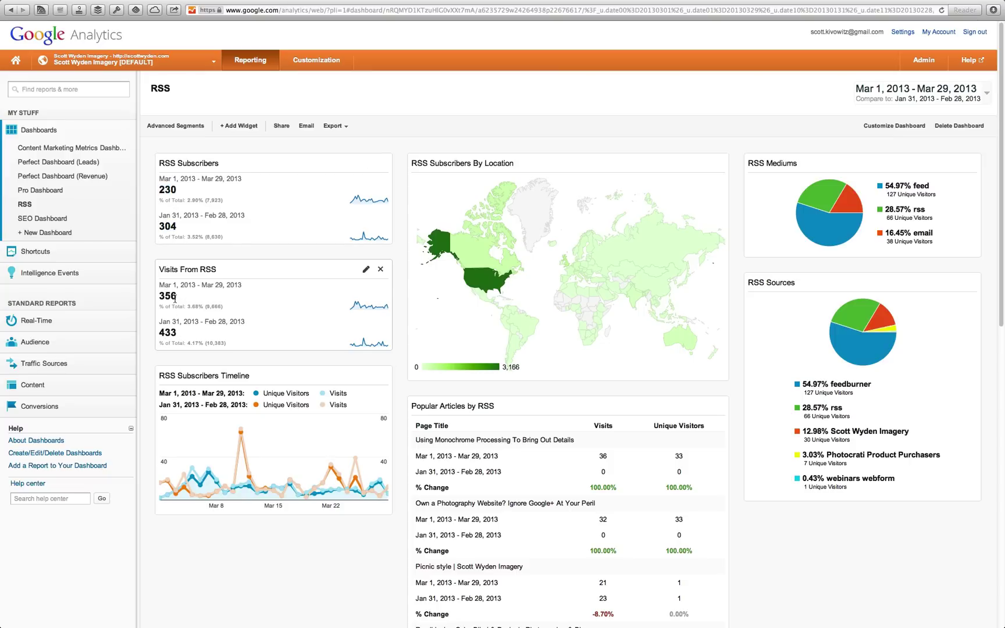
mouse_move(239, 436)
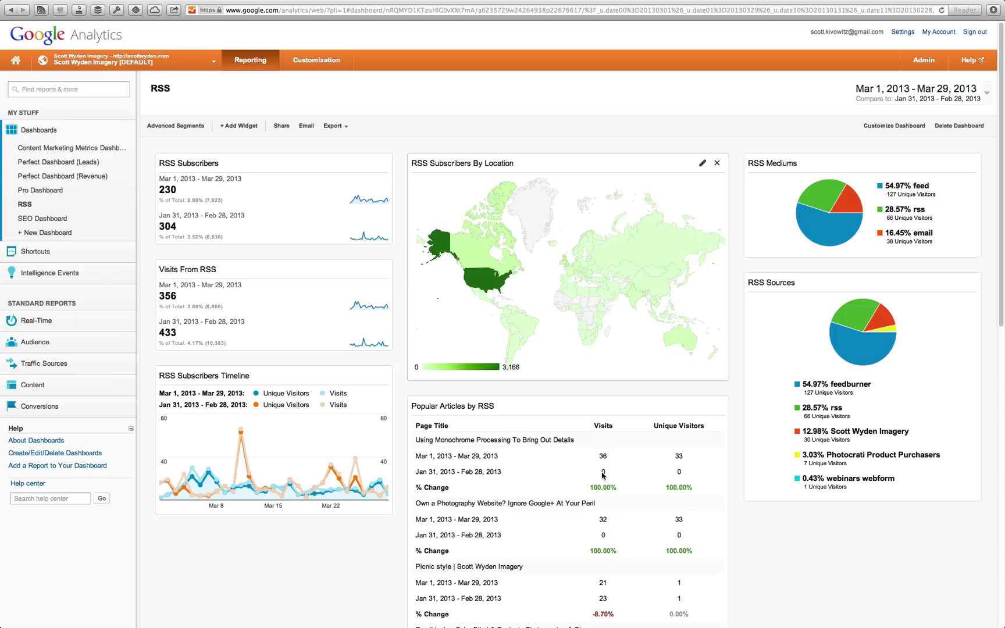
scroll(478, 529, "down", 3)
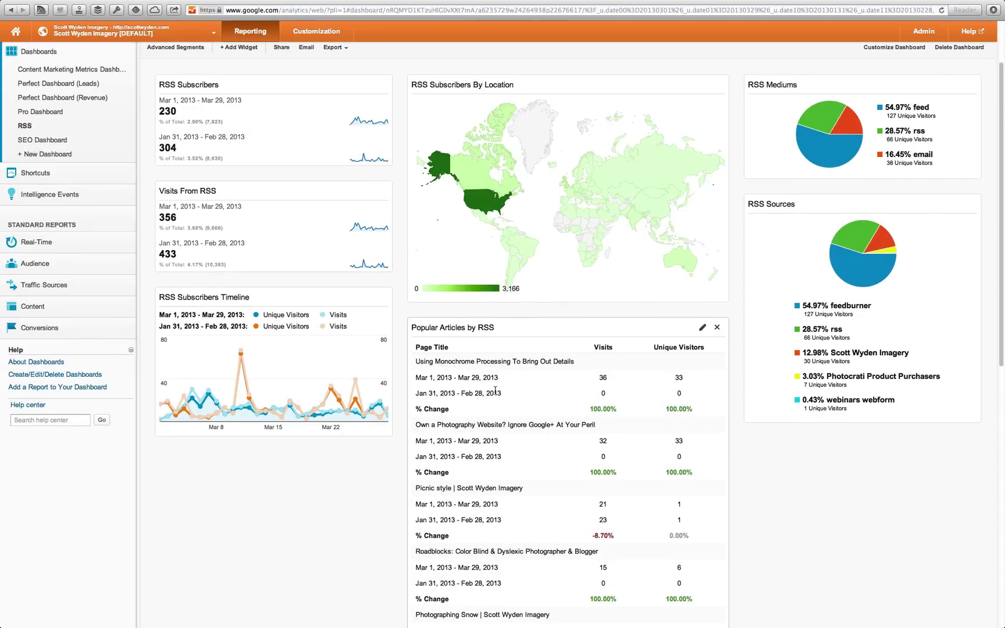
left_click_drag(415, 361, 574, 362)
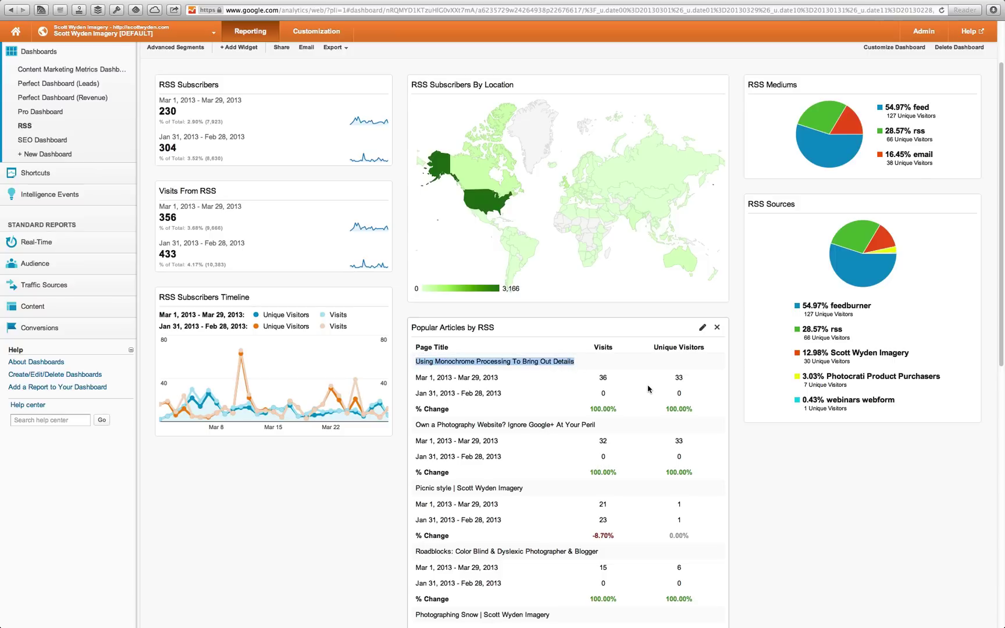
scroll(650, 386, "up", 3)
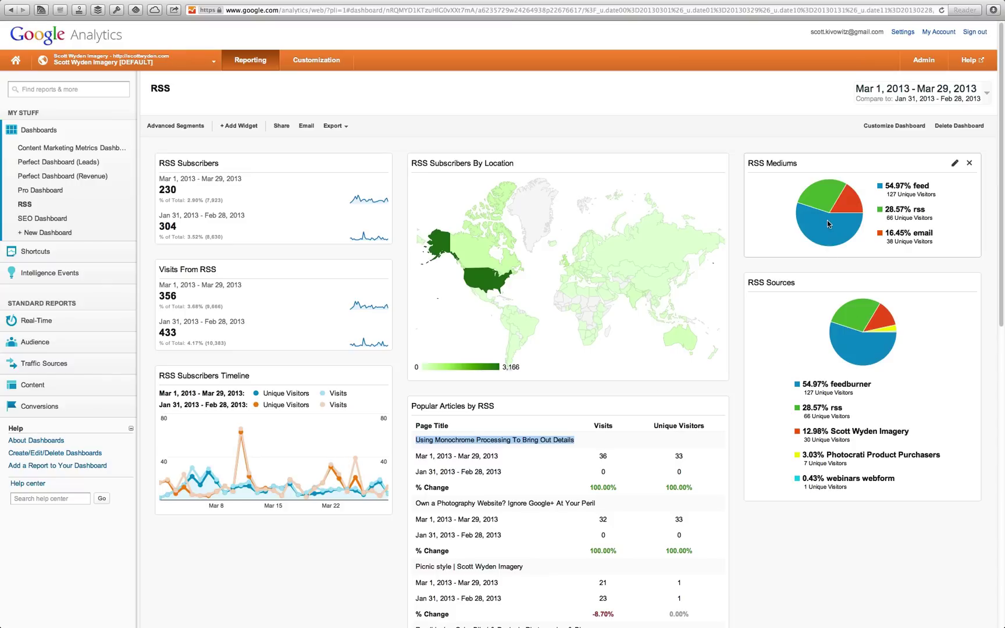
Step: Drop the comparison to show only Mar 1–29, 2013, then select the share URL and close sharing
left_click(924, 102)
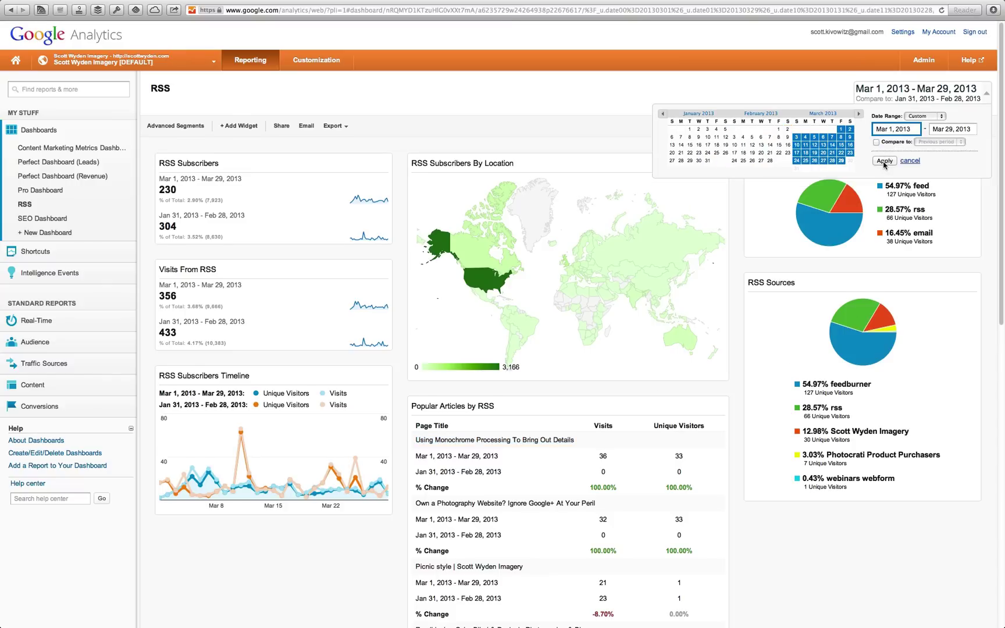
left_click(883, 161)
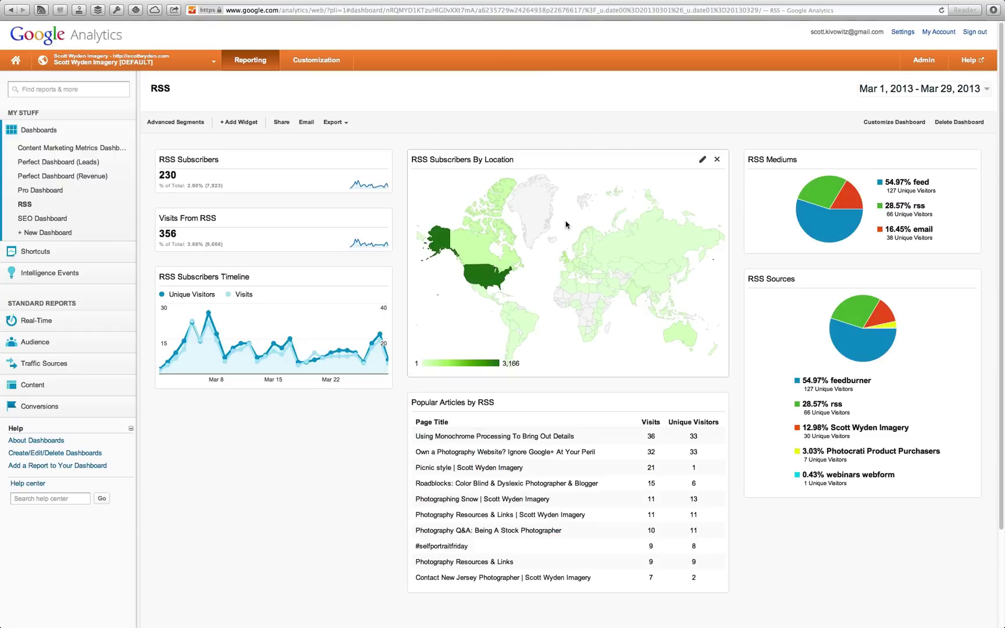
left_click(282, 123)
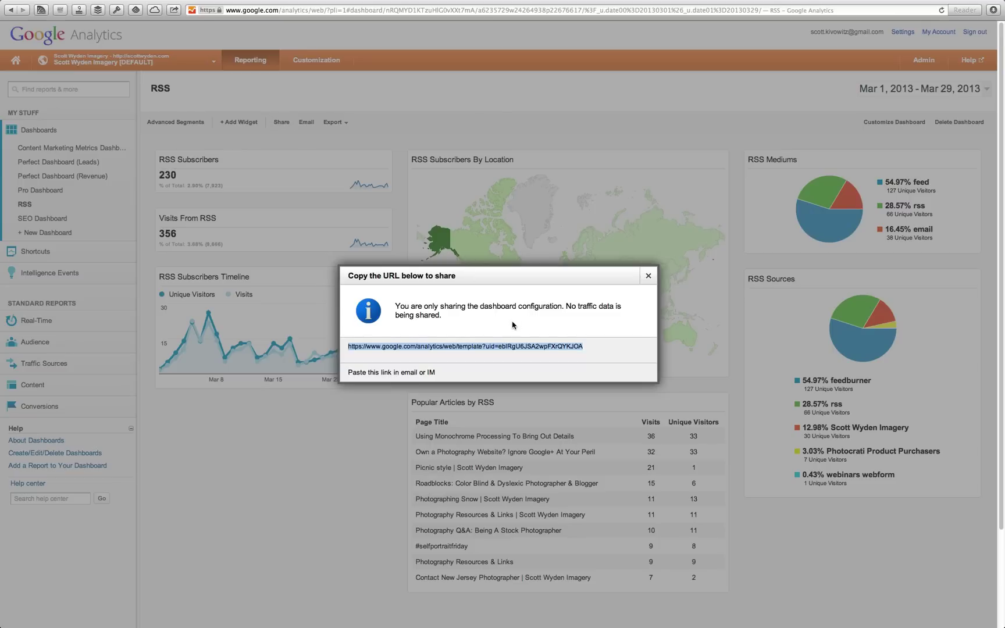
left_click(572, 343)
left_click(469, 347)
left_click(648, 277)
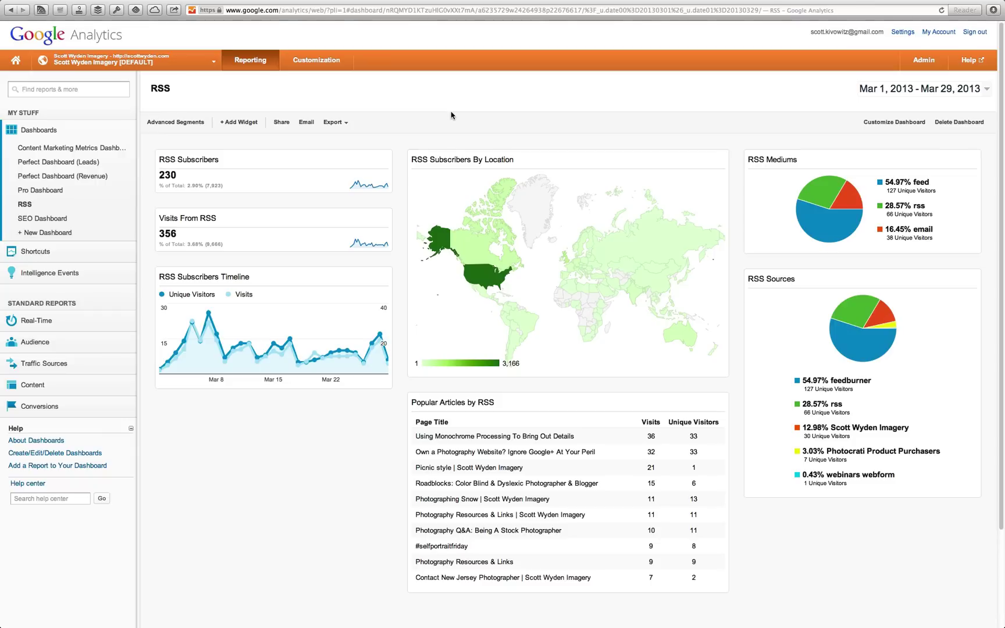